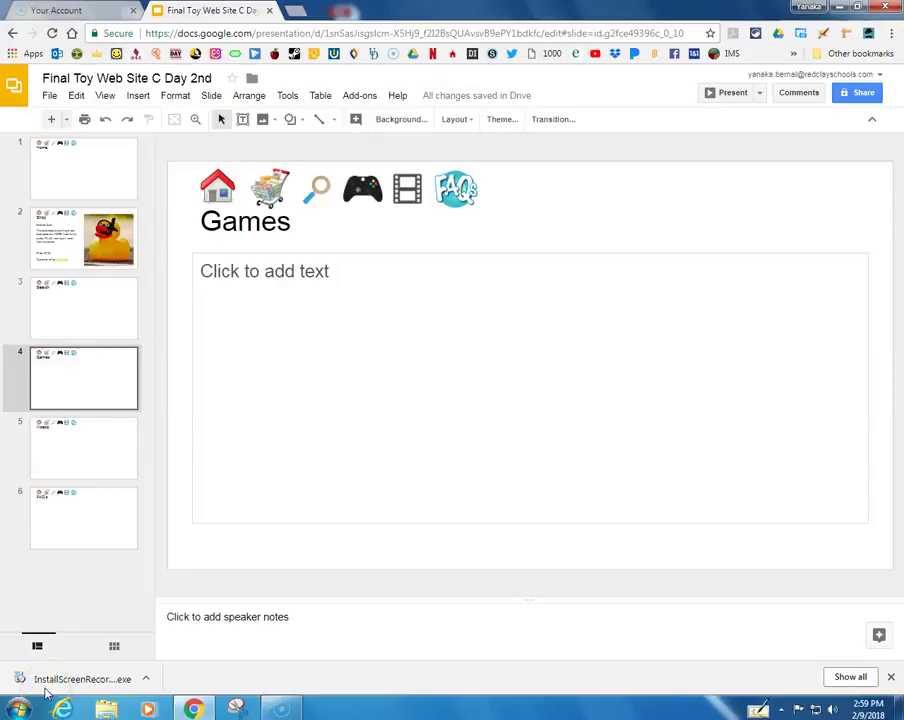
- Go to the Videos slide (slide 5) and select its empty body text box
{"action": "left_click", "coordinate": [50, 684]}
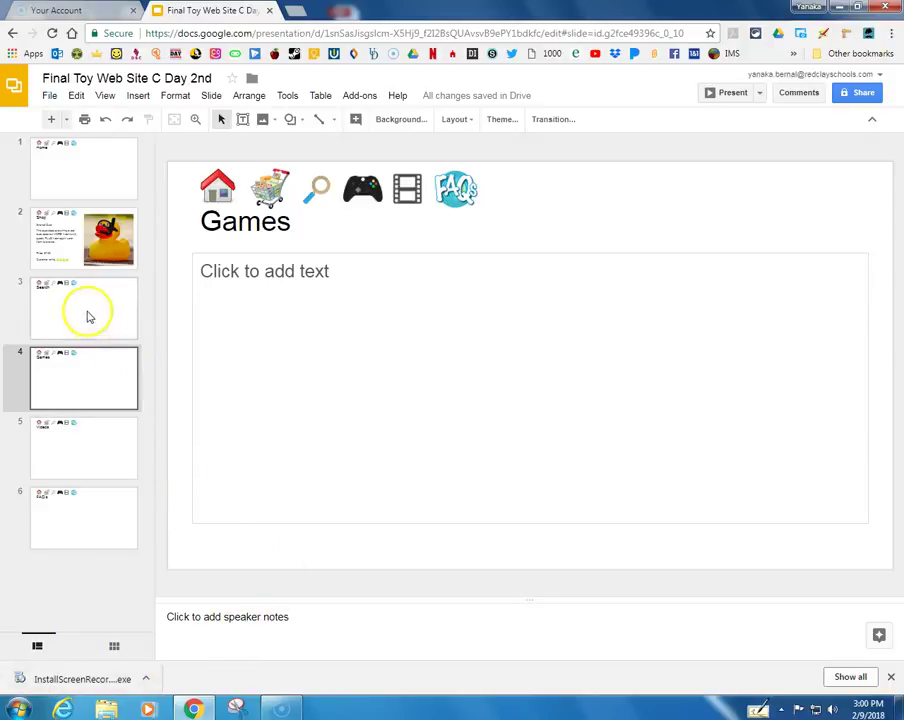
{"action": "left_click", "coordinate": [82, 428]}
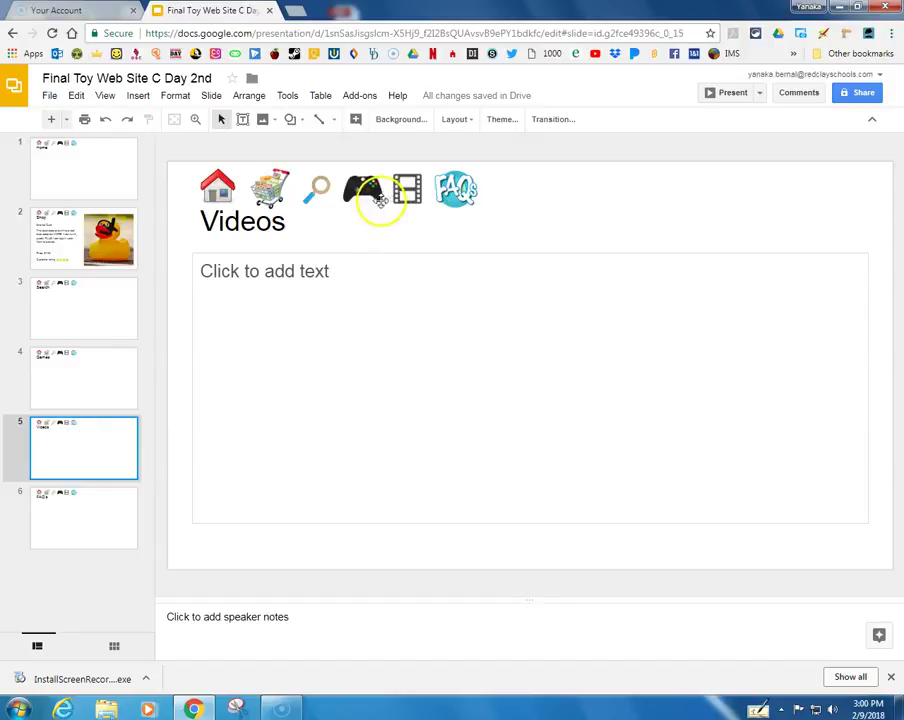
{"action": "left_click", "coordinate": [292, 275]}
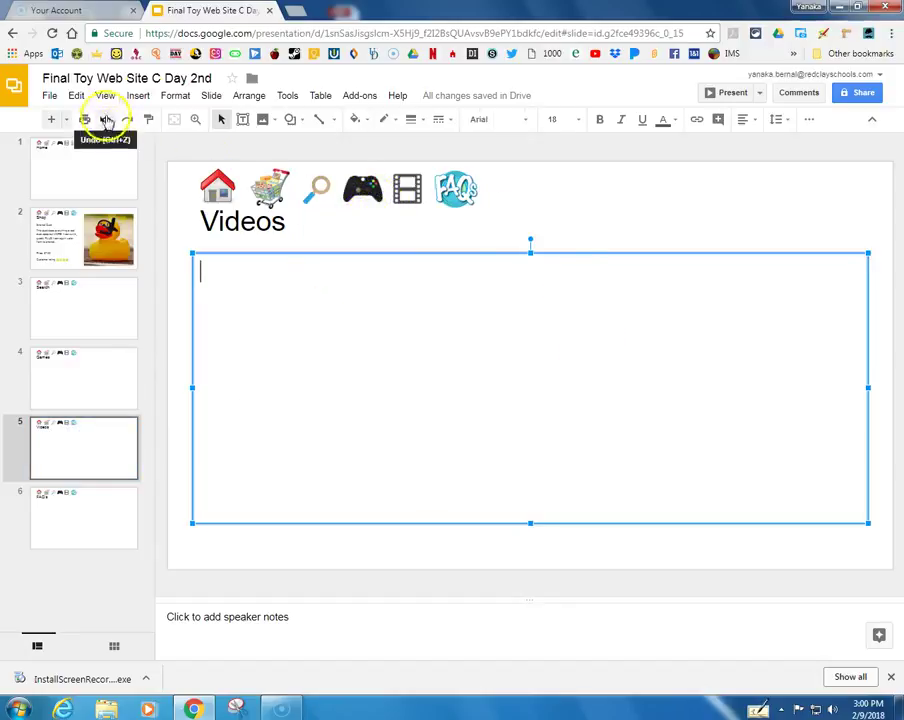
- Search YouTube for 'rubber duck' and insert the 'Ernie and his Rubber Duckie' video
{"action": "left_click", "coordinate": [140, 96]}
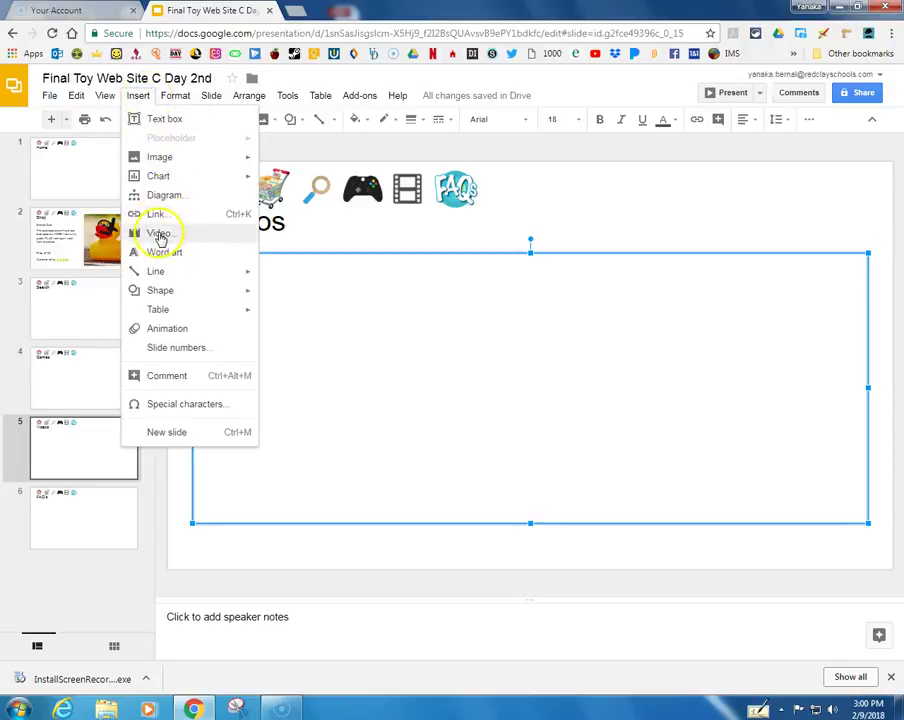
{"action": "left_click", "coordinate": [159, 235]}
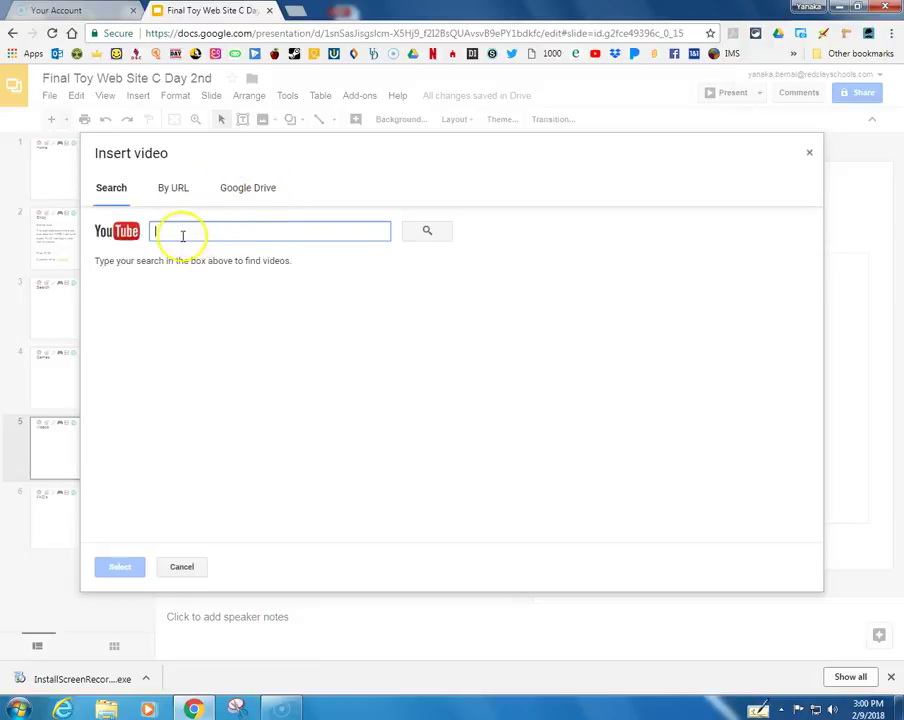
{"action": "left_click", "coordinate": [192, 232]}
{"action": "type", "text": "t"}
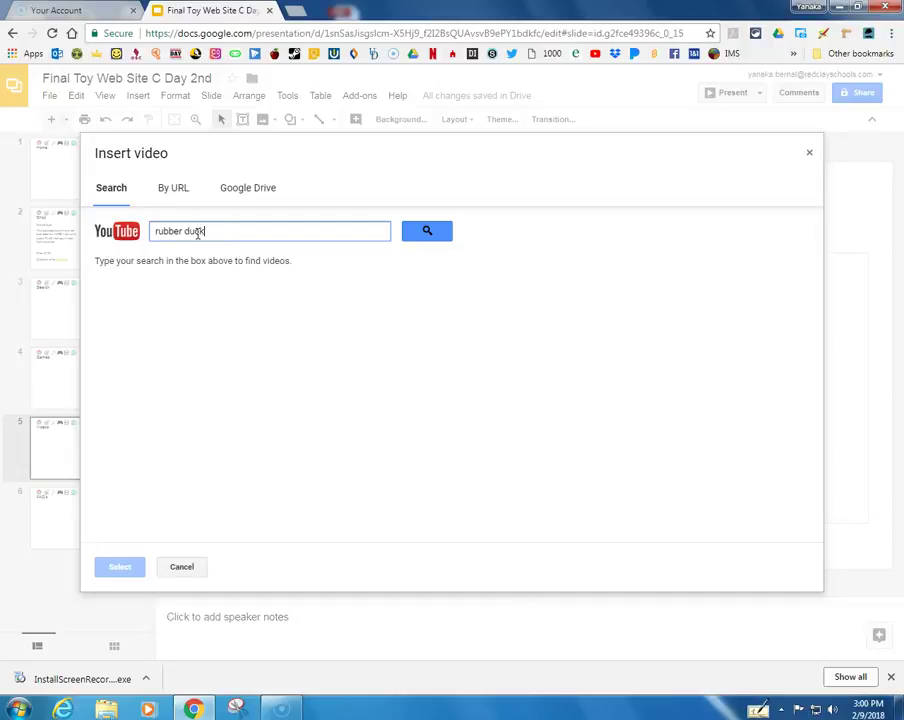
{"action": "left_click", "coordinate": [425, 232]}
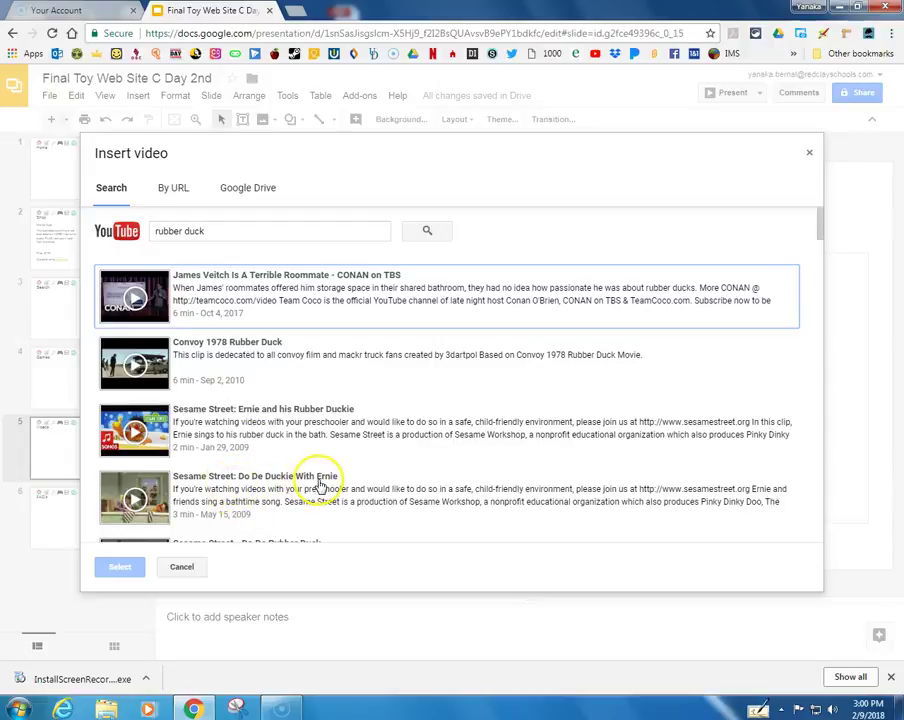
{"action": "scroll", "coordinate": [315, 505], "scroll_direction": "down", "scroll_amount": 1}
{"action": "scroll", "coordinate": [376, 490], "scroll_direction": "up", "scroll_amount": 1}
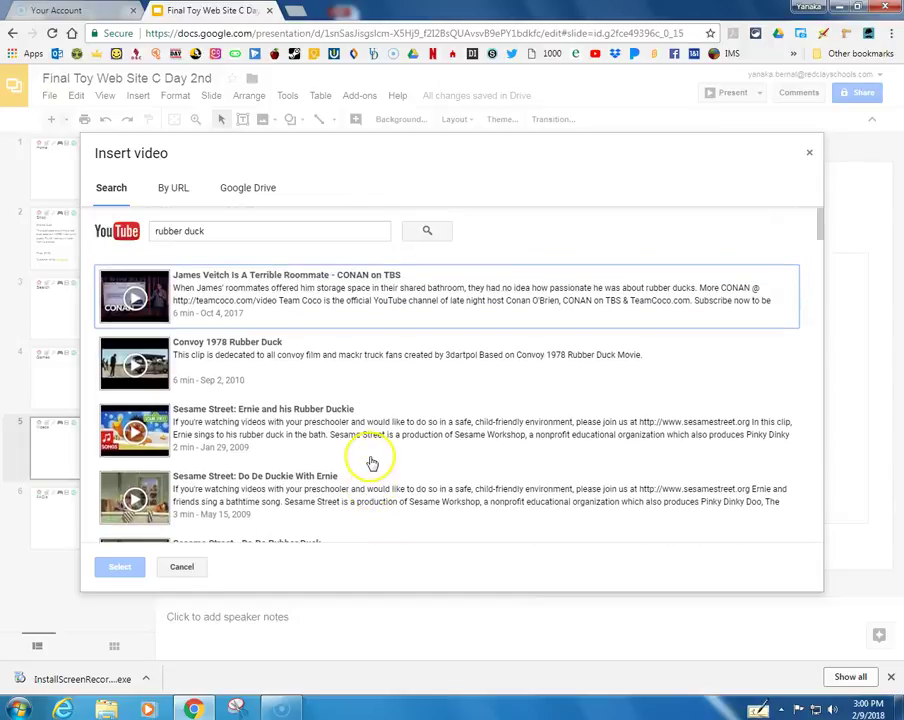
{"action": "left_click", "coordinate": [258, 415]}
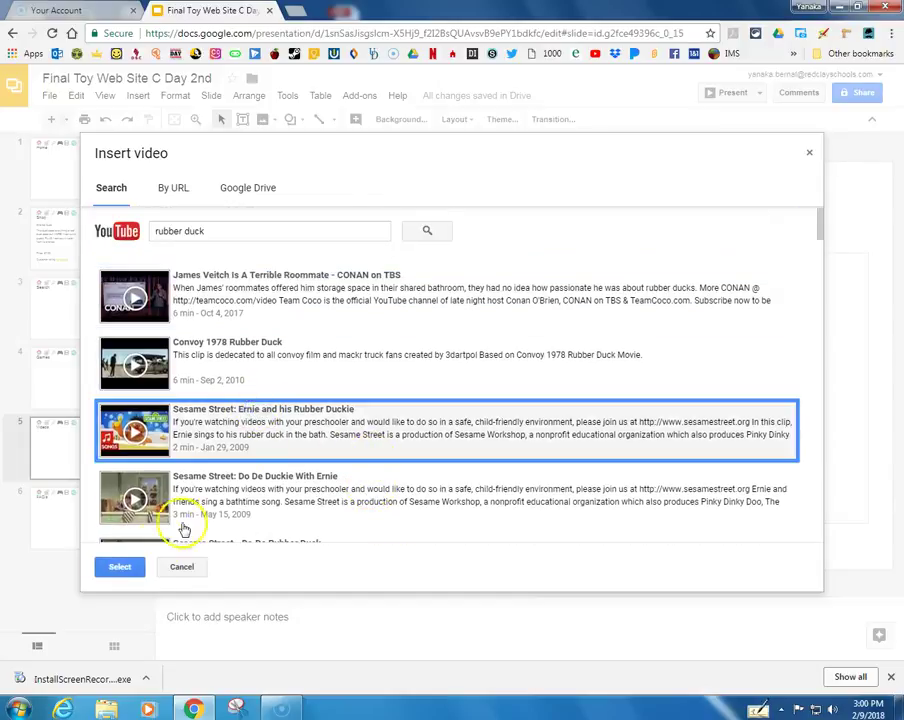
{"action": "left_click", "coordinate": [121, 569]}
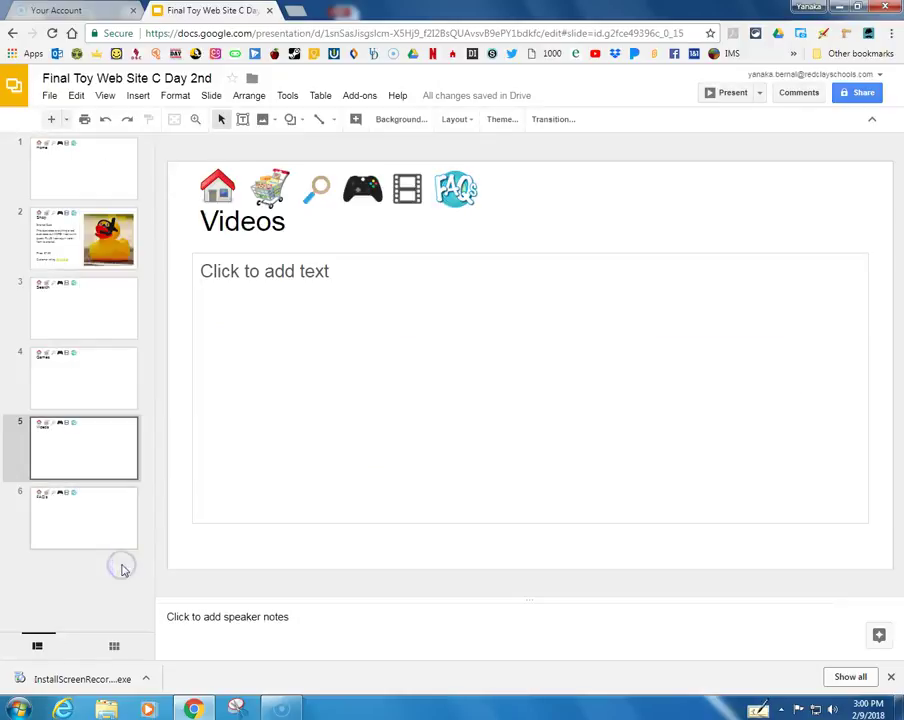
- Shrink the Ernie video and move it to the left side of the slide
{"action": "left_click_drag", "start_coordinate": [414, 424], "coordinate": [281, 446]}
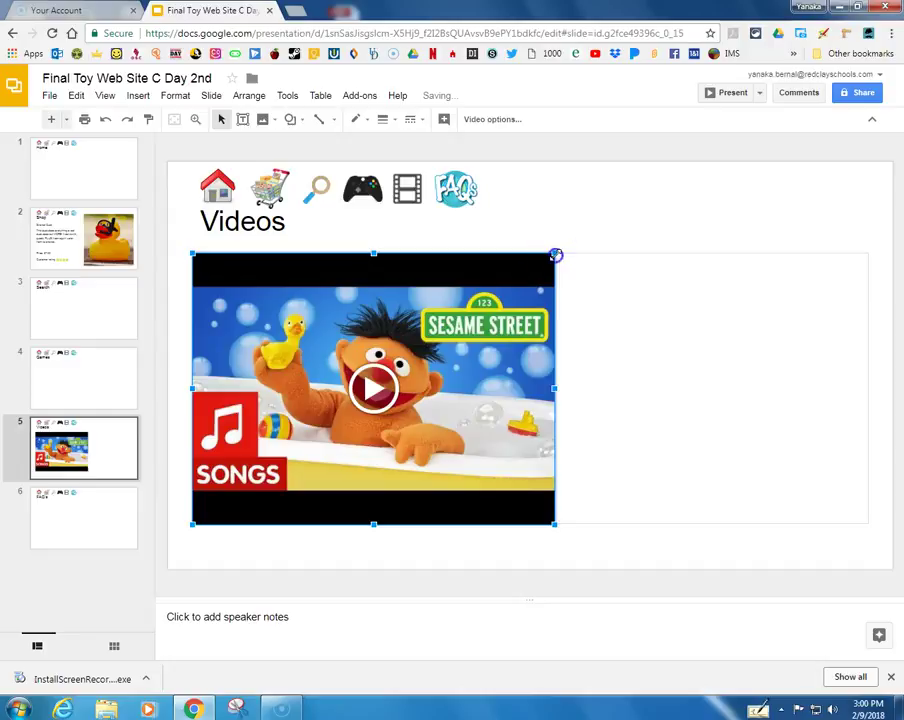
{"action": "left_click_drag", "start_coordinate": [555, 255], "coordinate": [490, 301]}
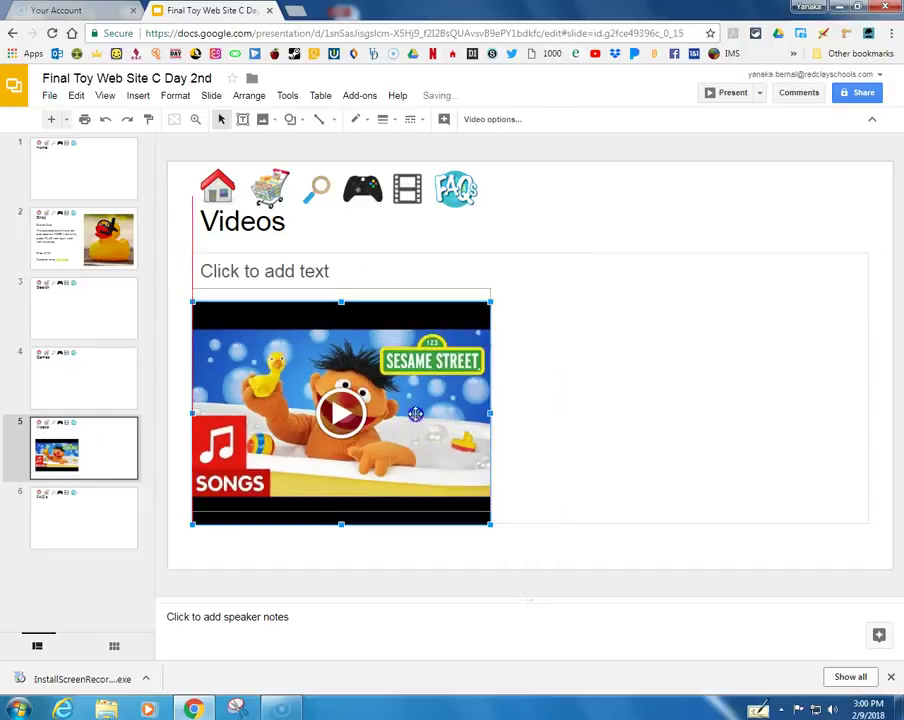
{"action": "left_click_drag", "start_coordinate": [415, 413], "coordinate": [416, 398]}
{"action": "left_click", "coordinate": [600, 436]}
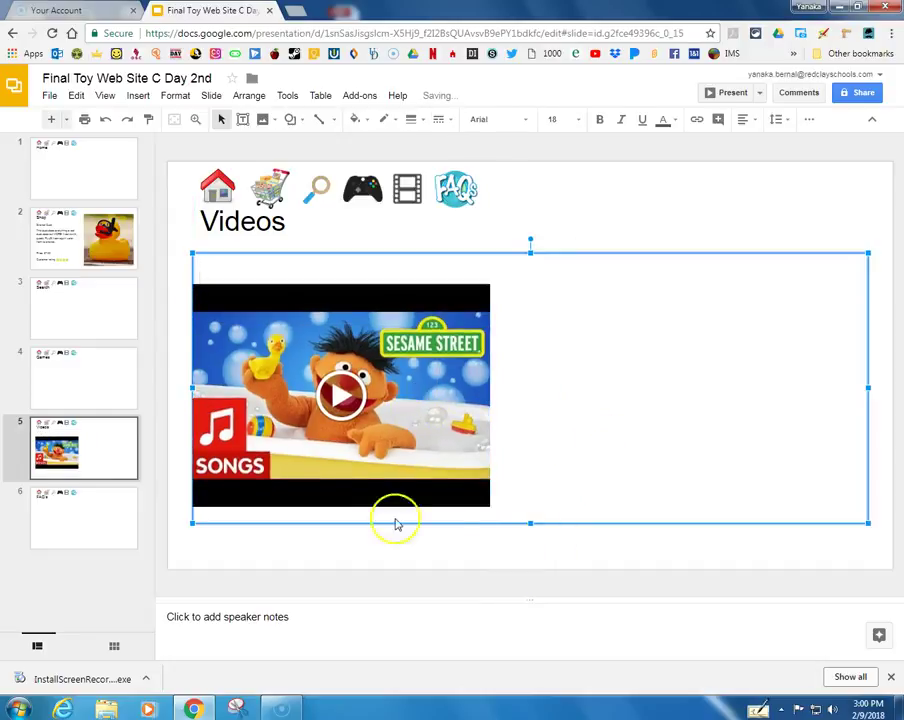
- Insert the 'Rubber Duckie featuring Daveed Diggs' YouTube video onto the Videos slide
{"action": "left_click", "coordinate": [142, 96]}
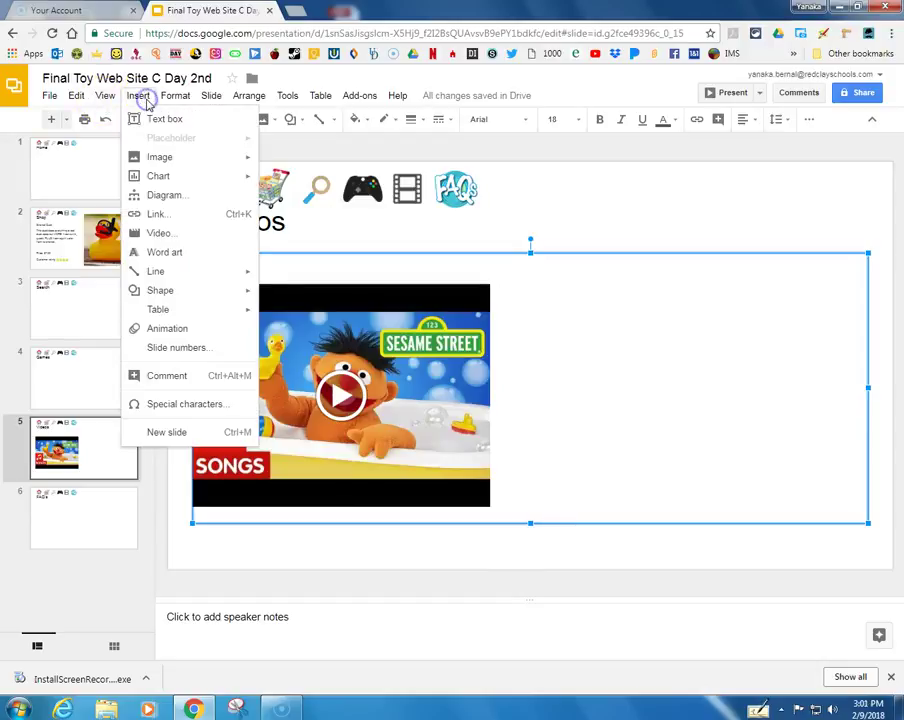
{"action": "left_click", "coordinate": [168, 232]}
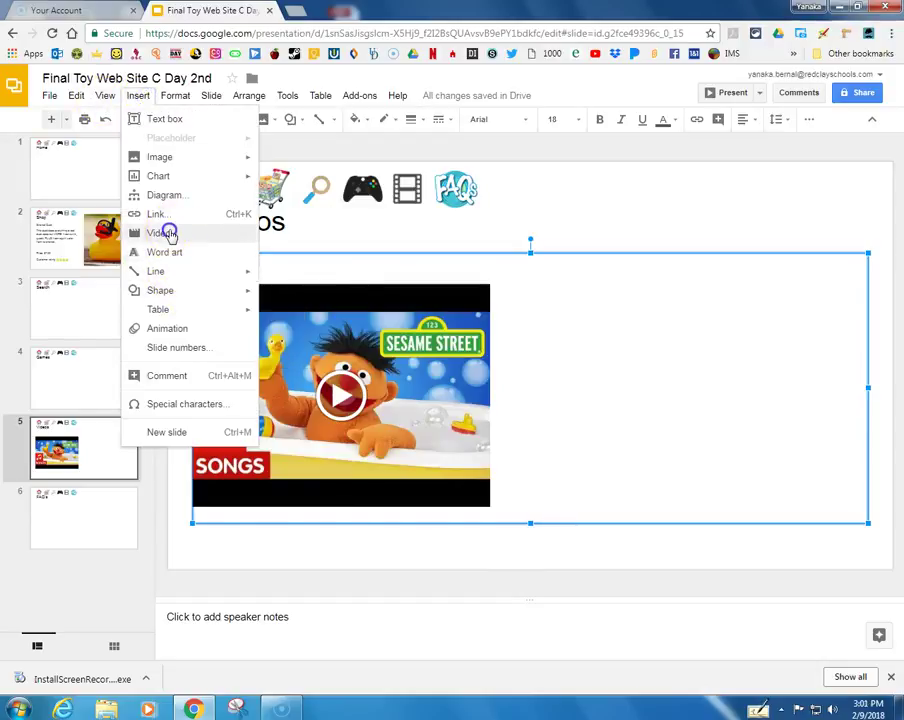
{"action": "scroll", "coordinate": [544, 340], "scroll_direction": "down", "scroll_amount": 4}
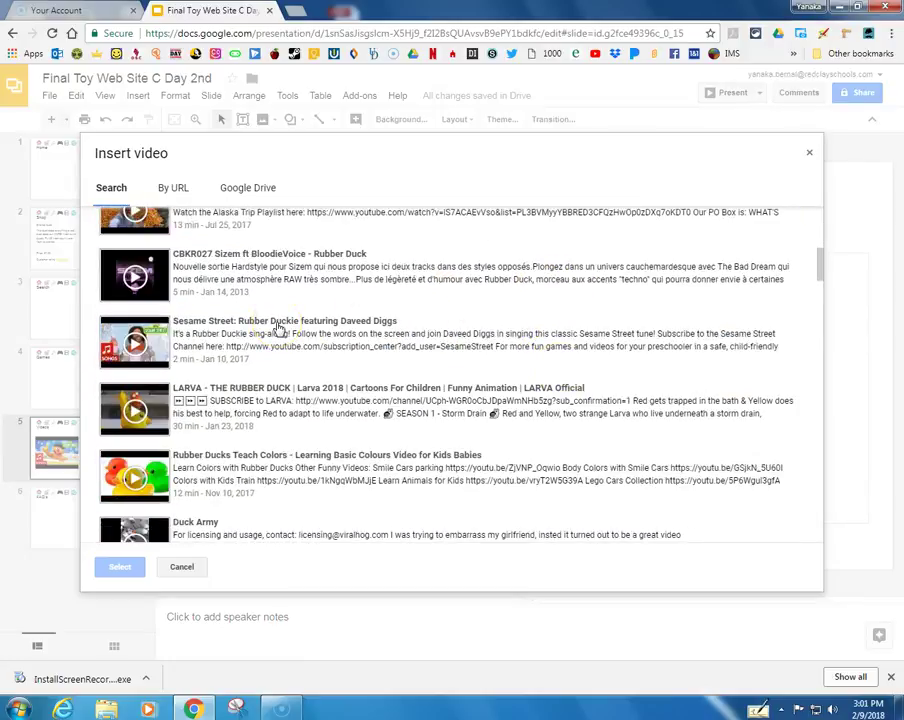
{"action": "left_click", "coordinate": [277, 323]}
{"action": "left_click", "coordinate": [118, 566]}
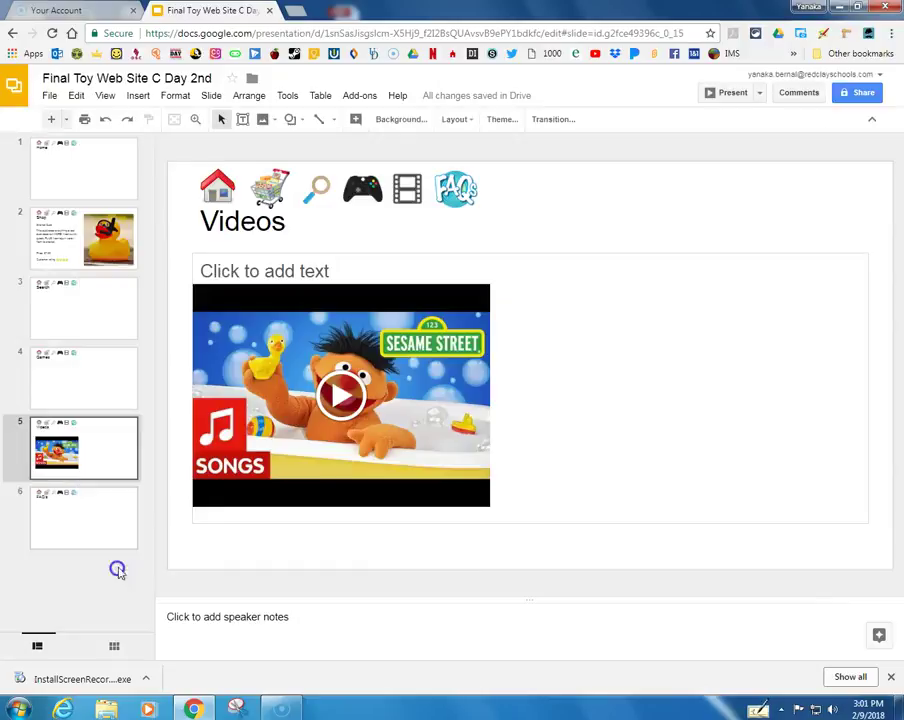
- Resize the Daveed Diggs video to match Ernie's and place it to its right
{"action": "left_click_drag", "start_coordinate": [466, 464], "coordinate": [624, 480]}
{"action": "left_click_drag", "start_coordinate": [350, 233], "coordinate": [552, 296]}
{"action": "left_click_drag", "start_coordinate": [612, 387], "coordinate": [560, 376]}
{"action": "left_click_drag", "start_coordinate": [502, 272], "coordinate": [514, 284]}
{"action": "left_click_drag", "start_coordinate": [618, 376], "coordinate": [670, 378]}
{"action": "left_click", "coordinate": [608, 254]}
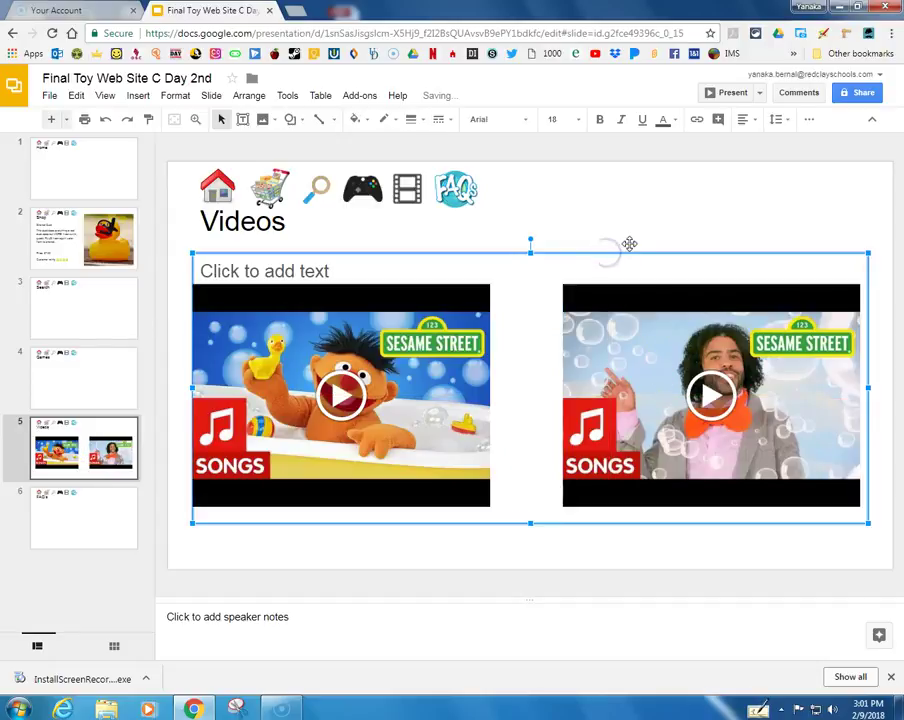
- Select the Games slide's body text, then open Tunaruna.com's ELA Sites list
{"action": "left_click", "coordinate": [76, 379]}
{"action": "left_click", "coordinate": [336, 267]}
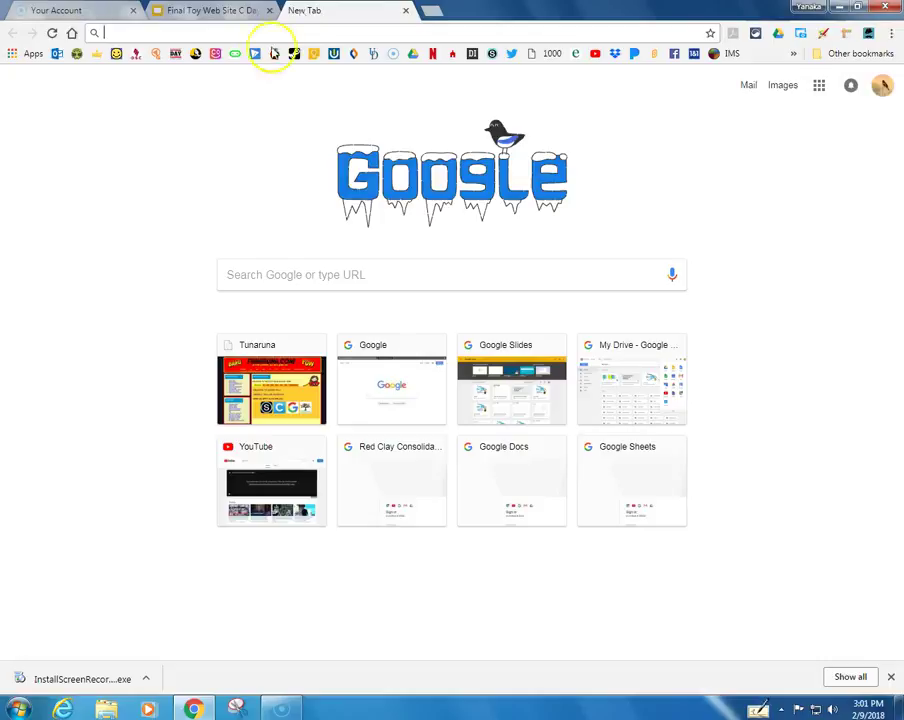
{"action": "left_click", "coordinate": [262, 385]}
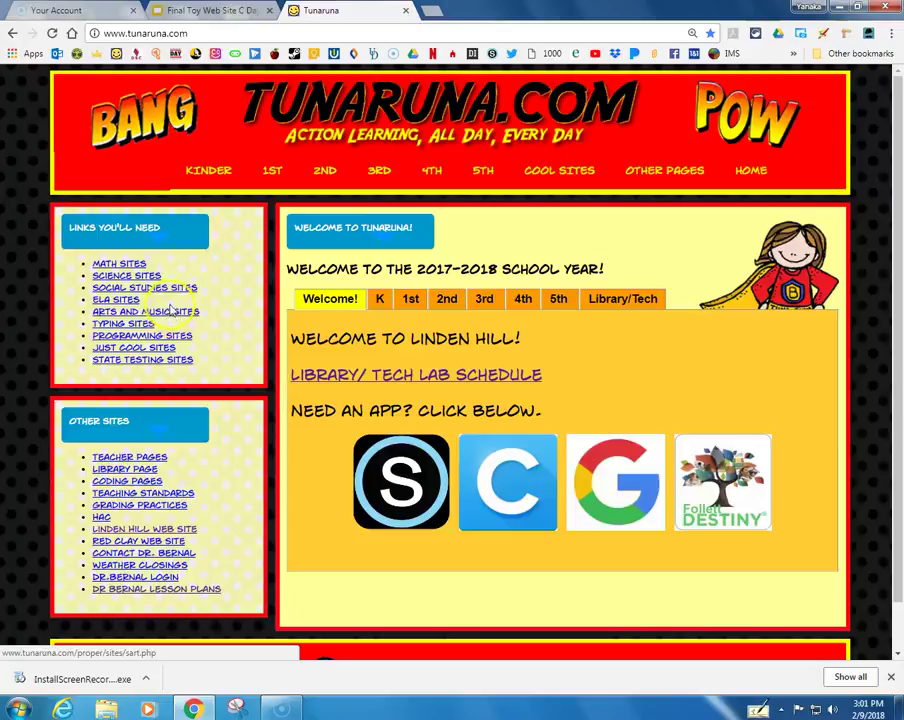
{"action": "left_click", "coordinate": [115, 299]}
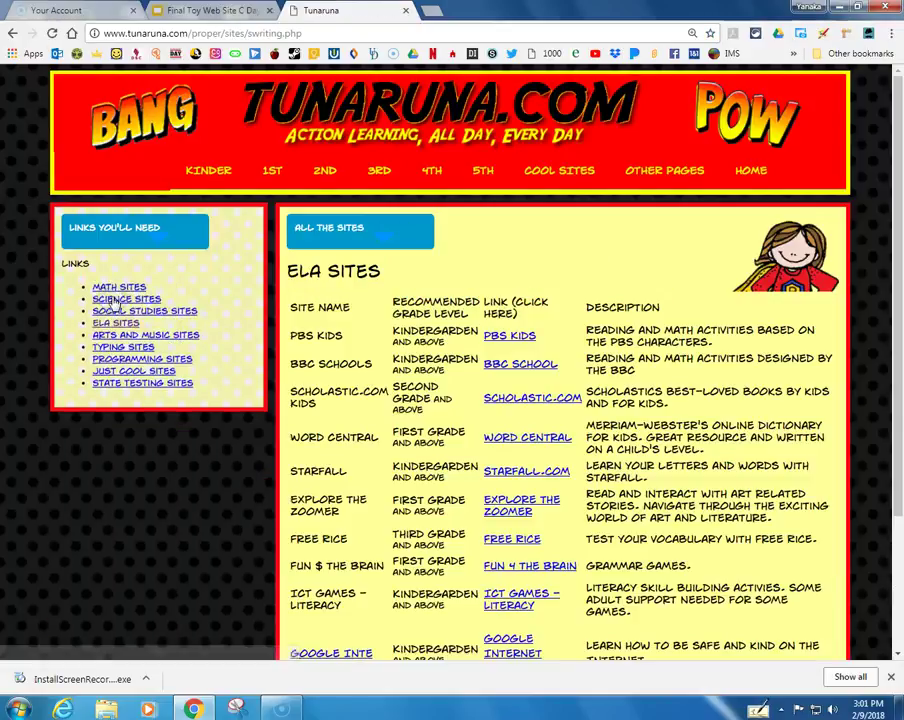
- Find the Wild Kratts Powersuit Maker game on PBS KIDS, copy its address, and close the tab
{"action": "left_click", "coordinate": [521, 340]}
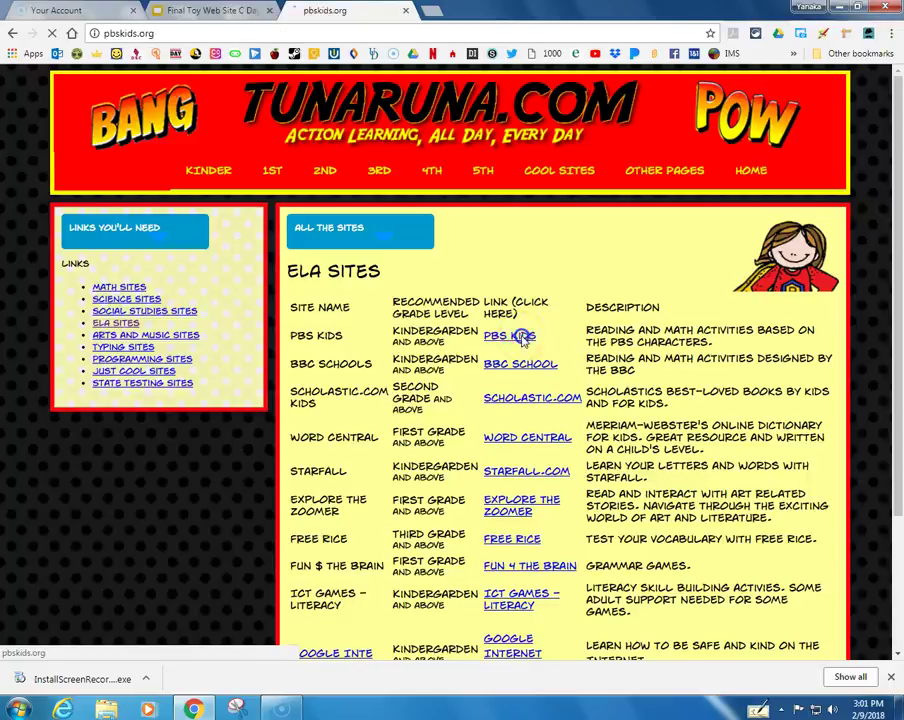
{"action": "left_click", "coordinate": [828, 527]}
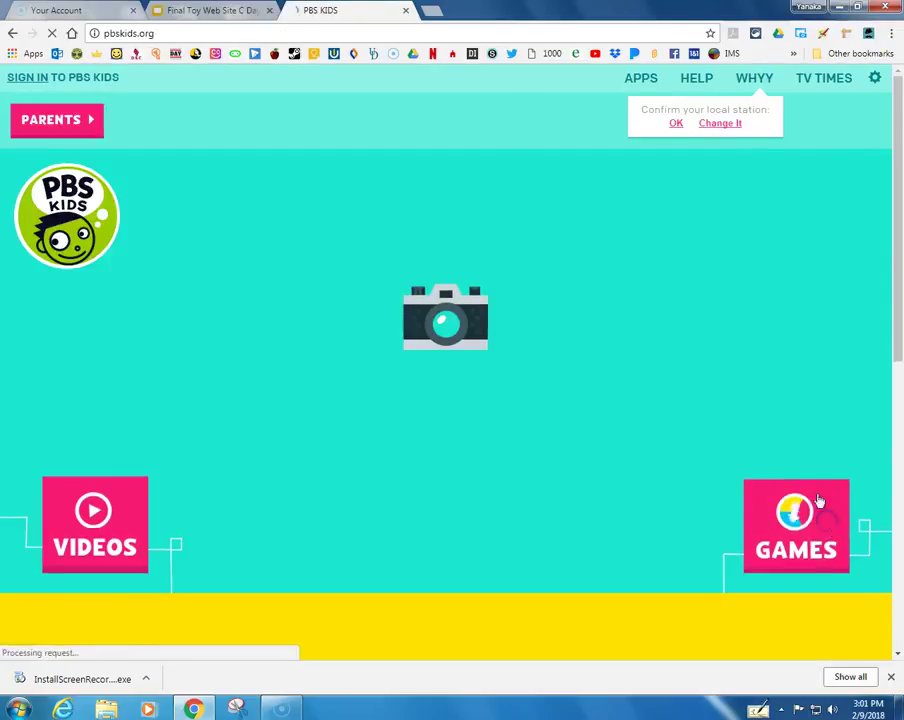
{"action": "scroll", "coordinate": [778, 412], "scroll_direction": "down", "scroll_amount": 2}
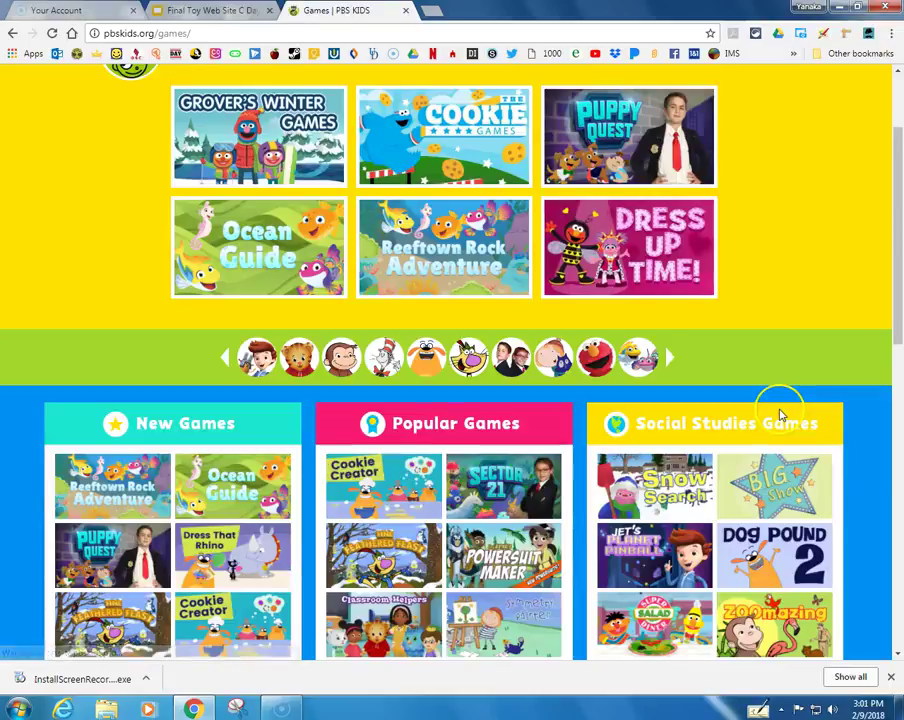
{"action": "scroll", "coordinate": [604, 378], "scroll_direction": "down", "scroll_amount": 2}
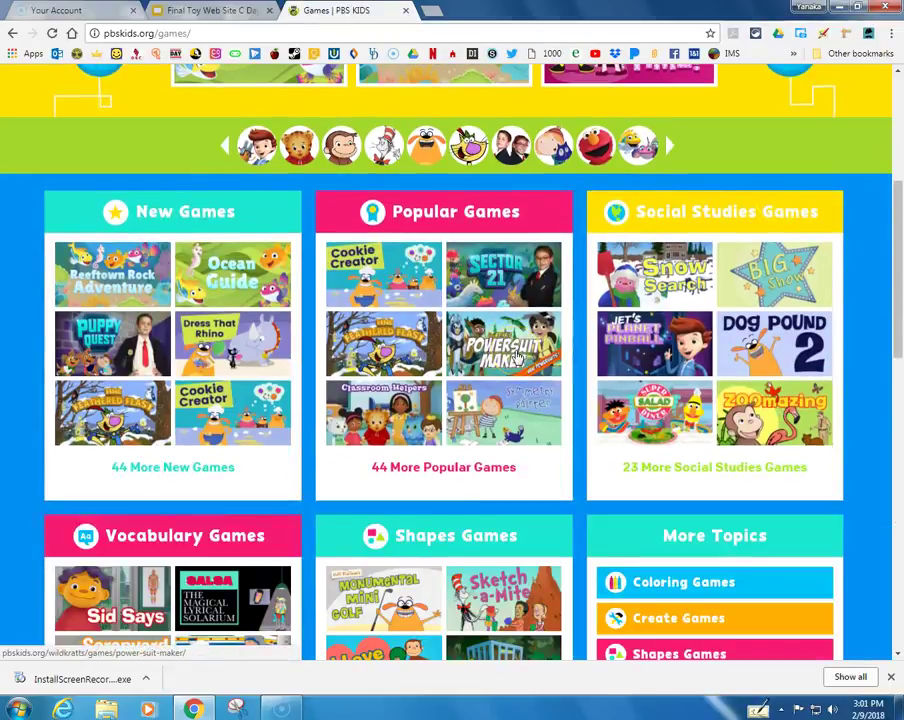
{"action": "left_click", "coordinate": [516, 357]}
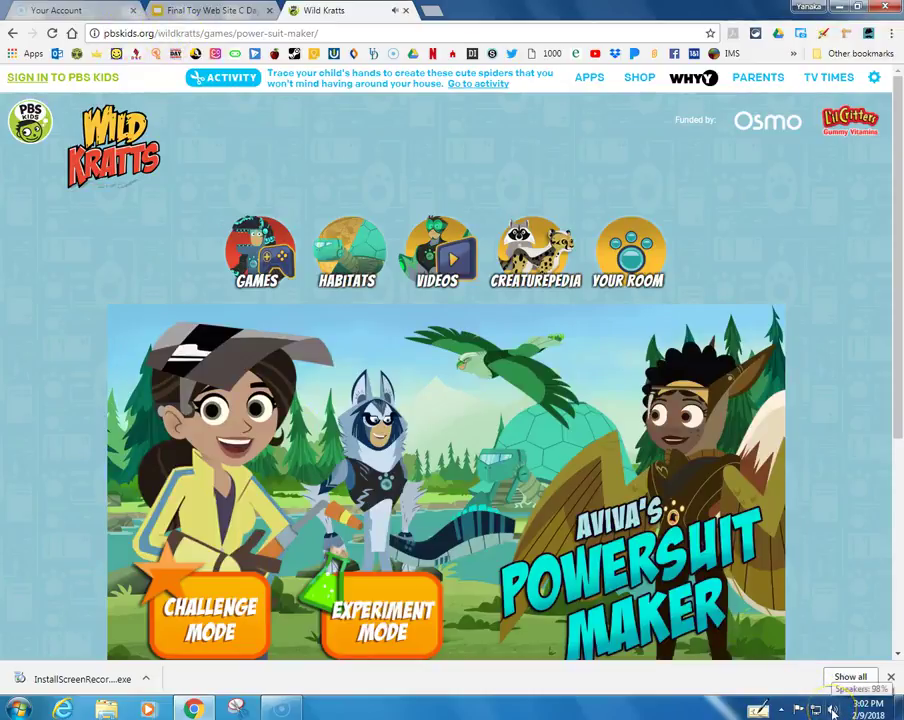
{"action": "left_click", "coordinate": [833, 712]}
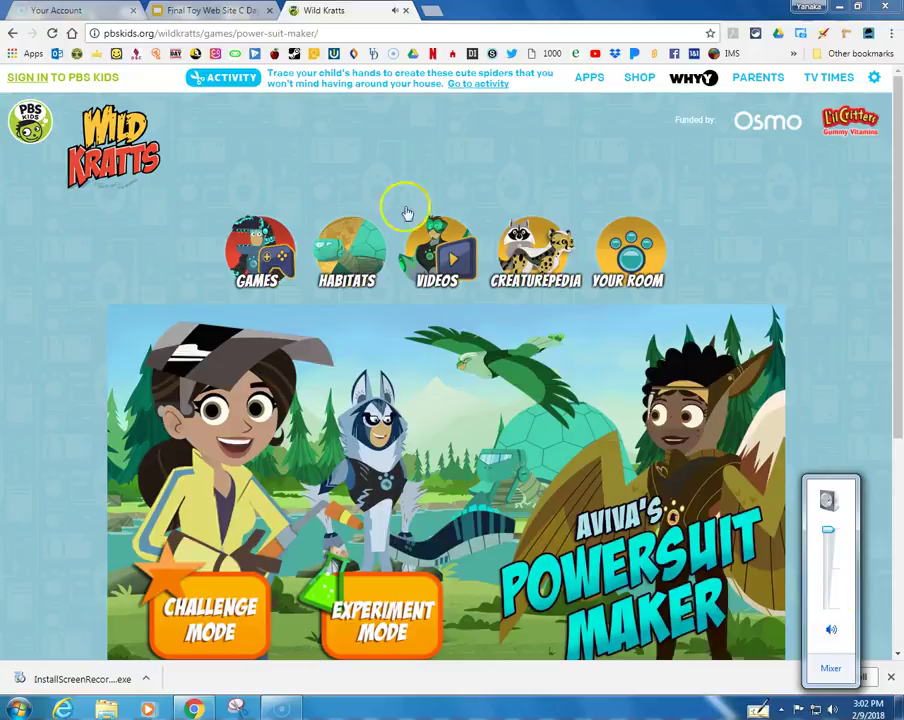
{"action": "left_click", "coordinate": [122, 32]}
{"action": "key", "text": "ctrl+c"}
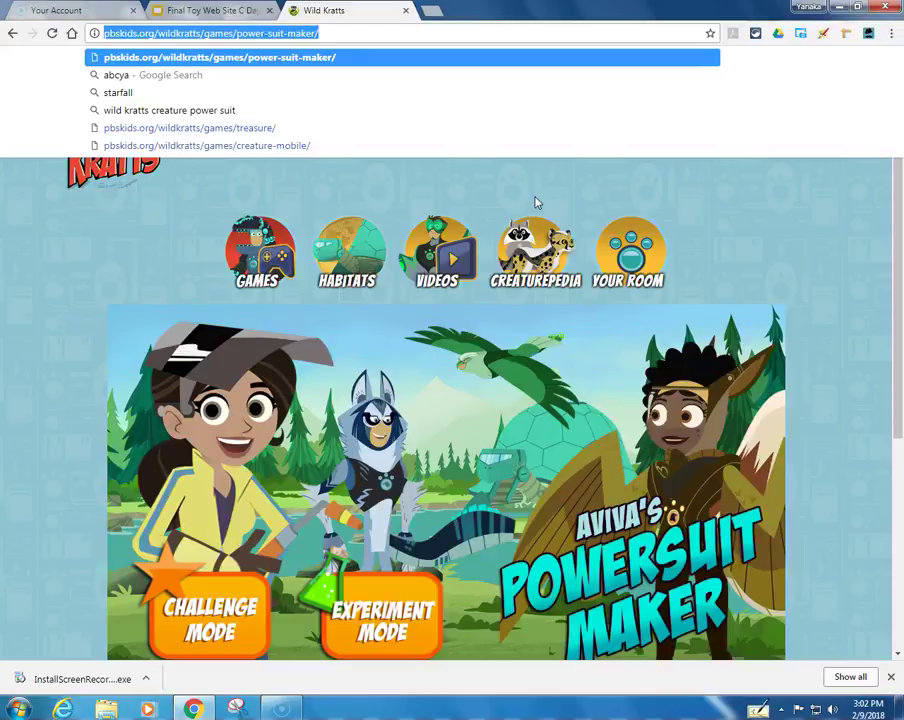
{"action": "left_click", "coordinate": [405, 11]}
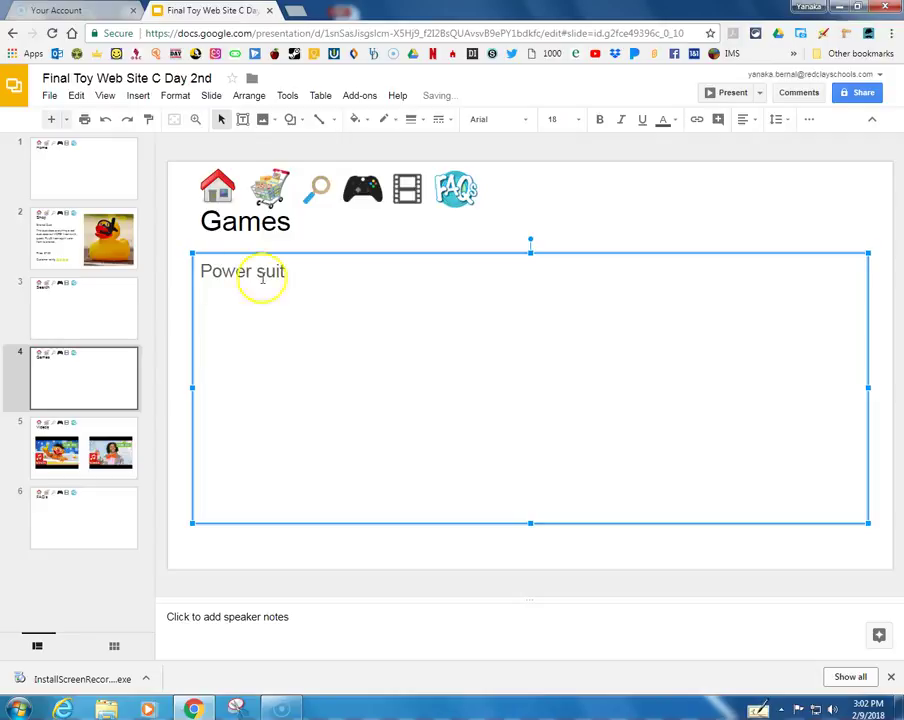
- Link the 'Power suit' text to the pasted PBS KIDS power-suit-maker game address
{"action": "left_click_drag", "start_coordinate": [283, 273], "coordinate": [203, 272]}
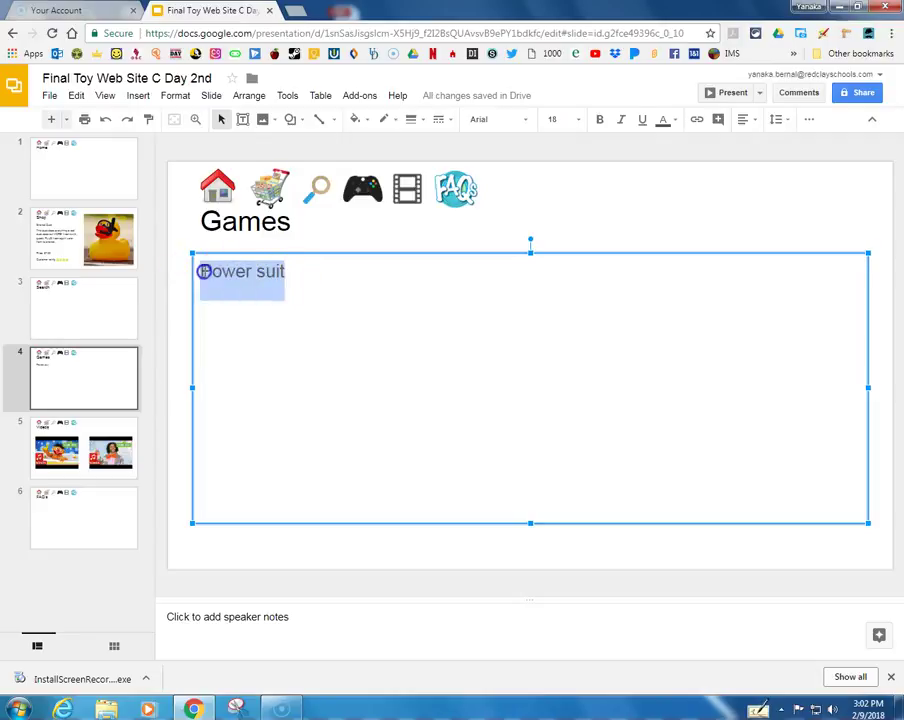
{"action": "left_click", "coordinate": [697, 120]}
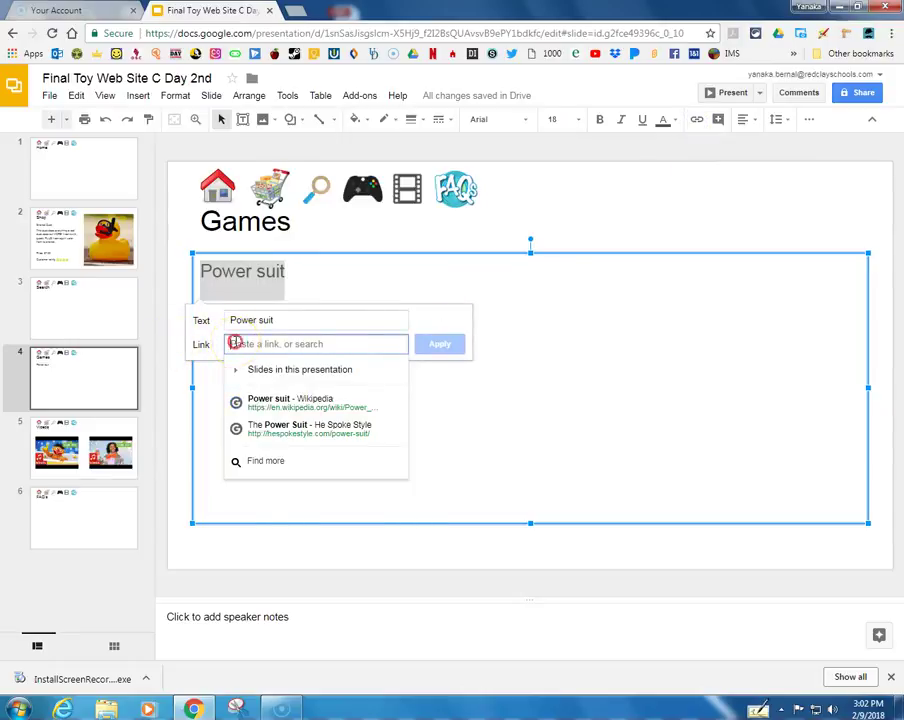
{"action": "right_click", "coordinate": [235, 343]}
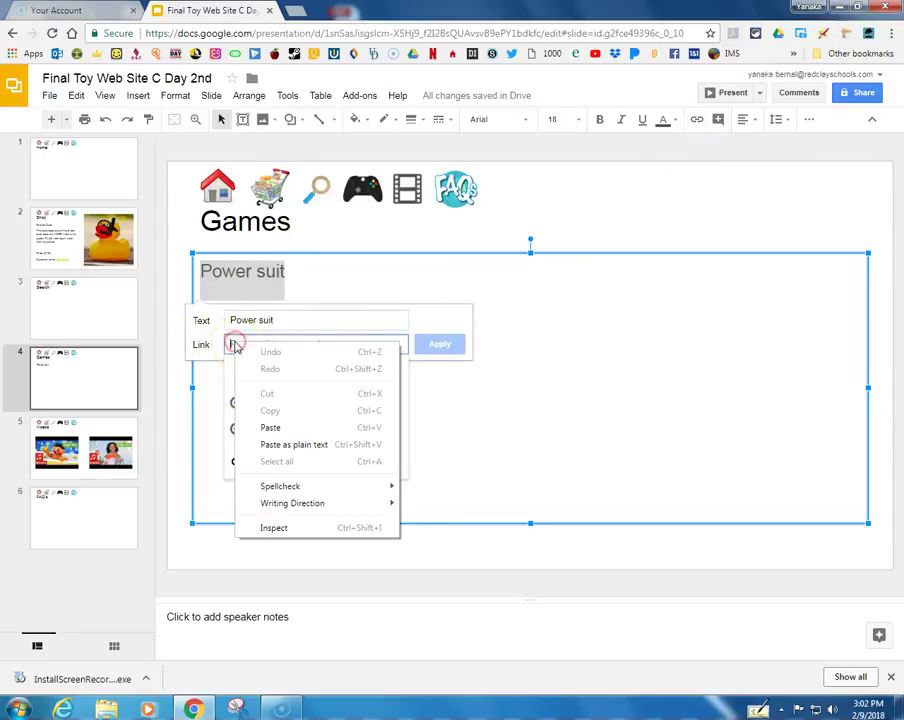
{"action": "left_click", "coordinate": [346, 428]}
{"action": "left_click", "coordinate": [442, 343]}
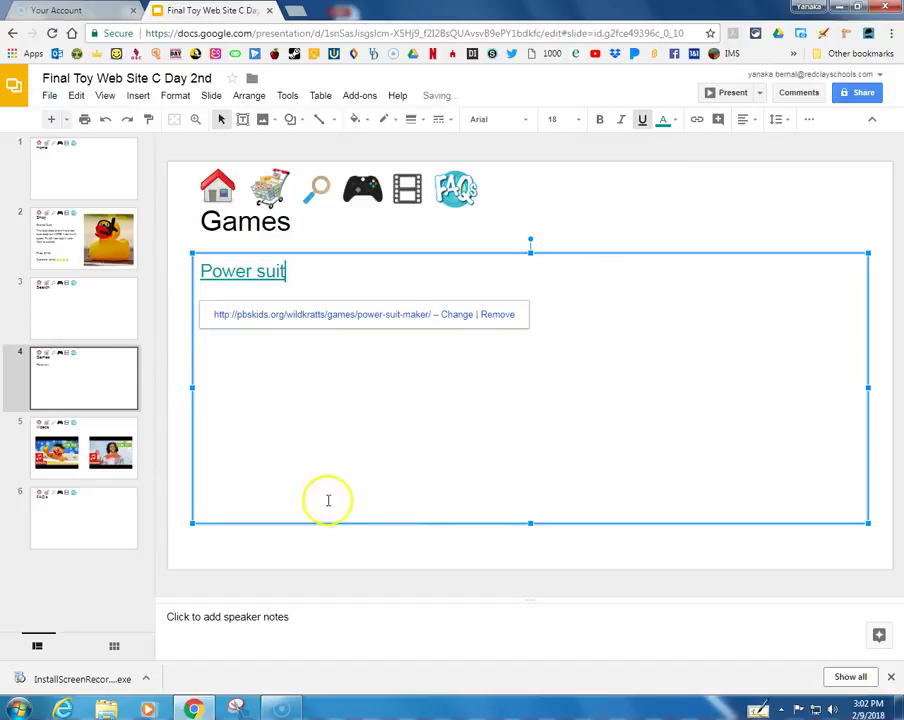
{"action": "left_click", "coordinate": [312, 553]}
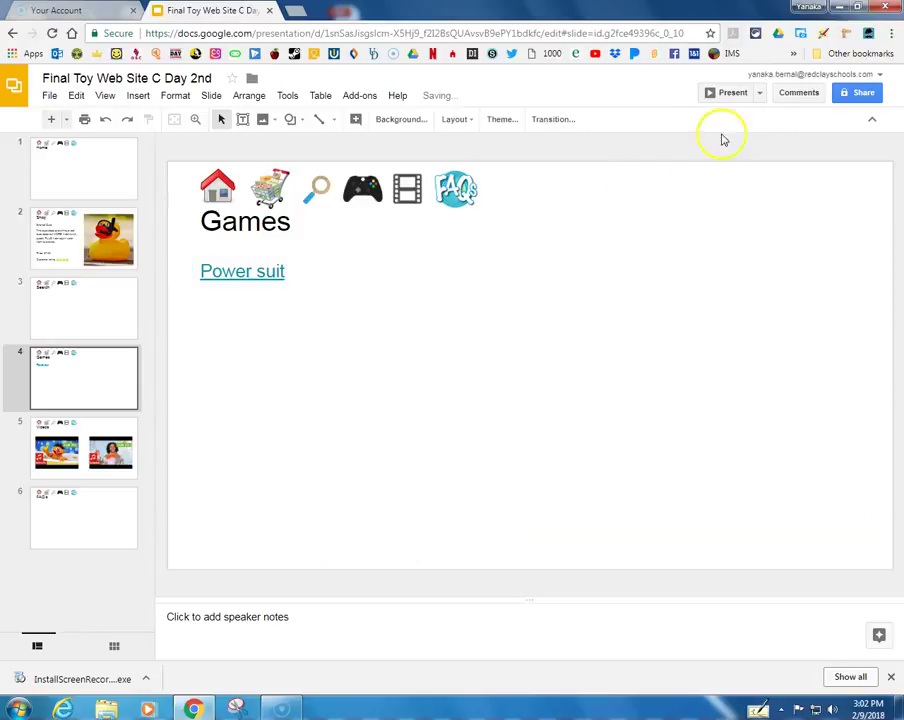
- Start the slideshow and test the Power suit link, then close the game page
{"action": "left_click", "coordinate": [732, 95]}
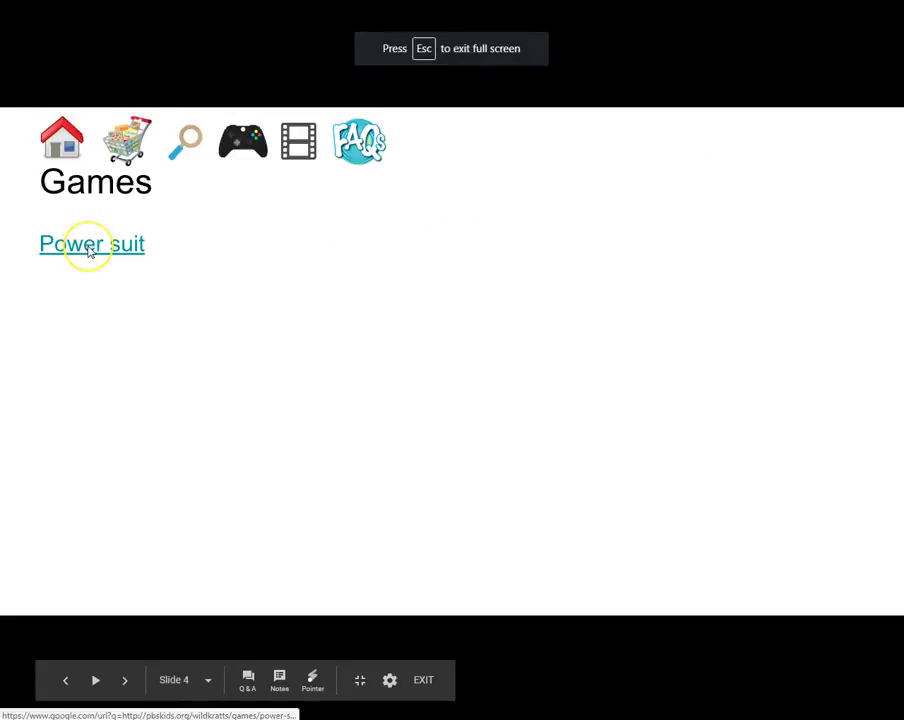
{"action": "left_click", "coordinate": [90, 251]}
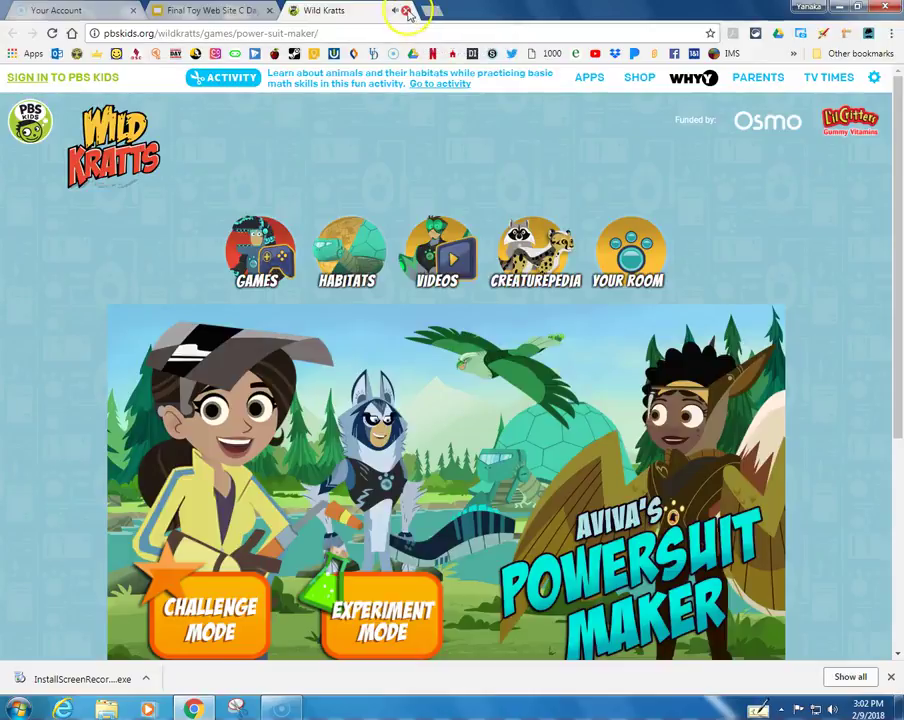
{"action": "left_click", "coordinate": [406, 11]}
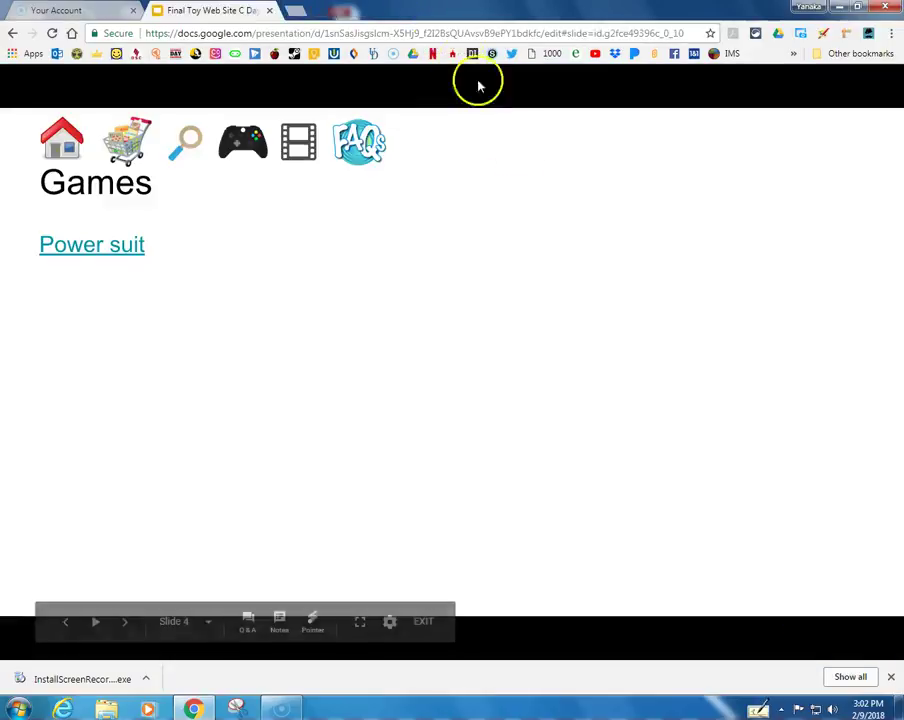
- On the Videos slide, play and pause the Ernie video, then the Daveed Diggs video
{"action": "left_click", "coordinate": [298, 143]}
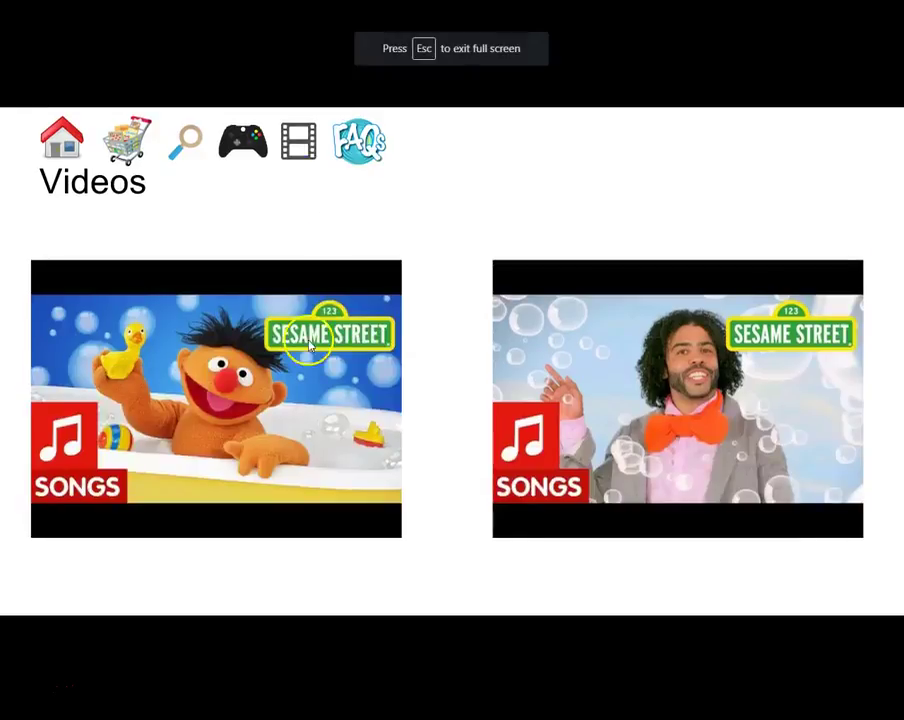
{"action": "left_click", "coordinate": [216, 396]}
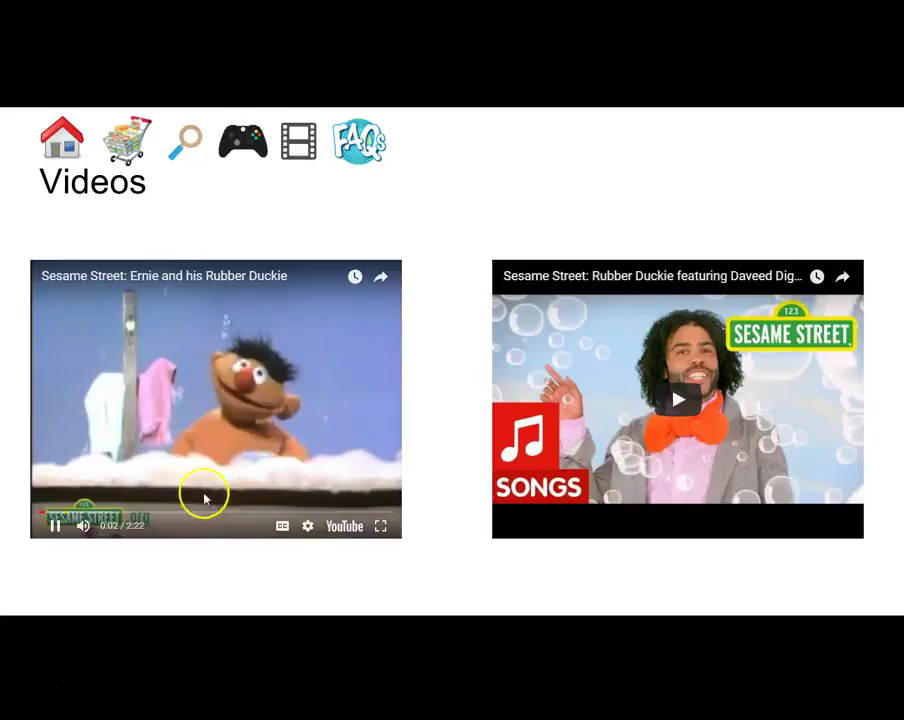
{"action": "left_click", "coordinate": [55, 525]}
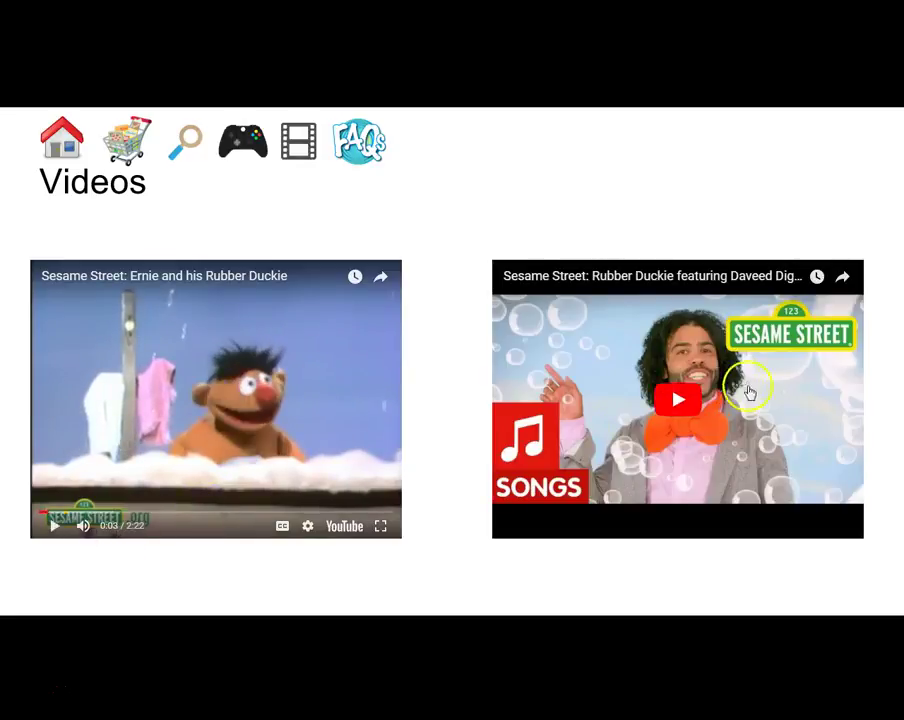
{"action": "left_click", "coordinate": [677, 396]}
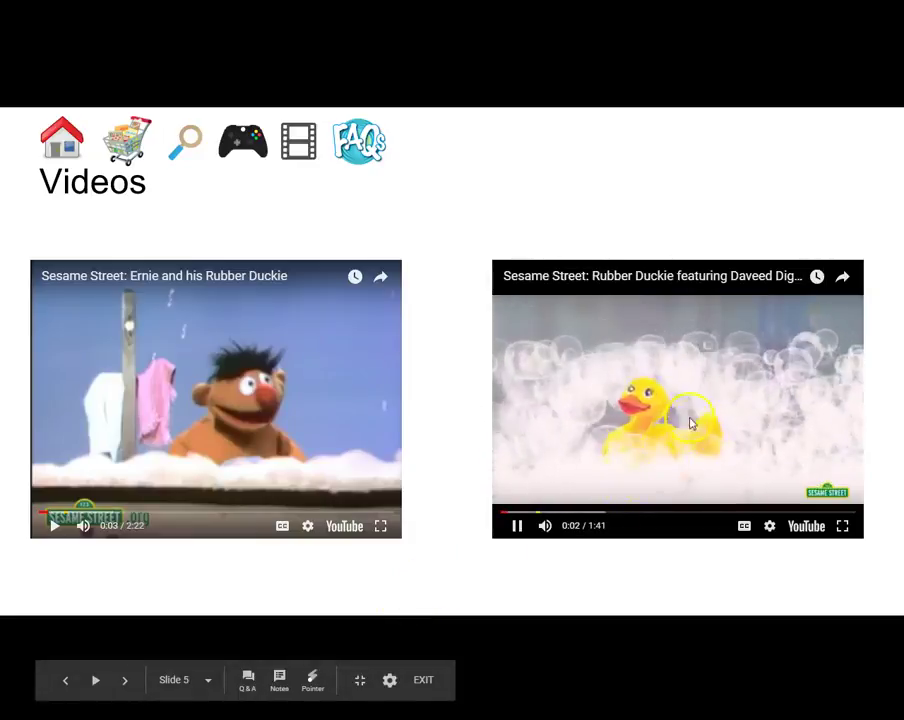
{"action": "left_click", "coordinate": [433, 571]}
- Exit the slideshow and add a blank line after 'Power suit' on the Games slide
{"action": "key", "text": "Escape"}
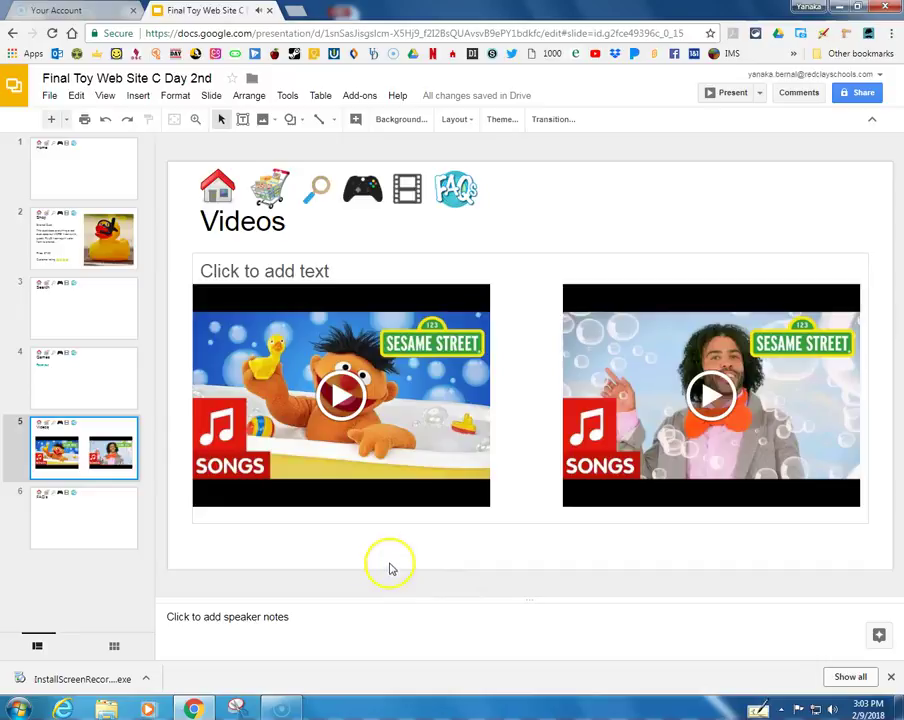
{"action": "left_click", "coordinate": [77, 388]}
{"action": "left_click", "coordinate": [284, 270]}
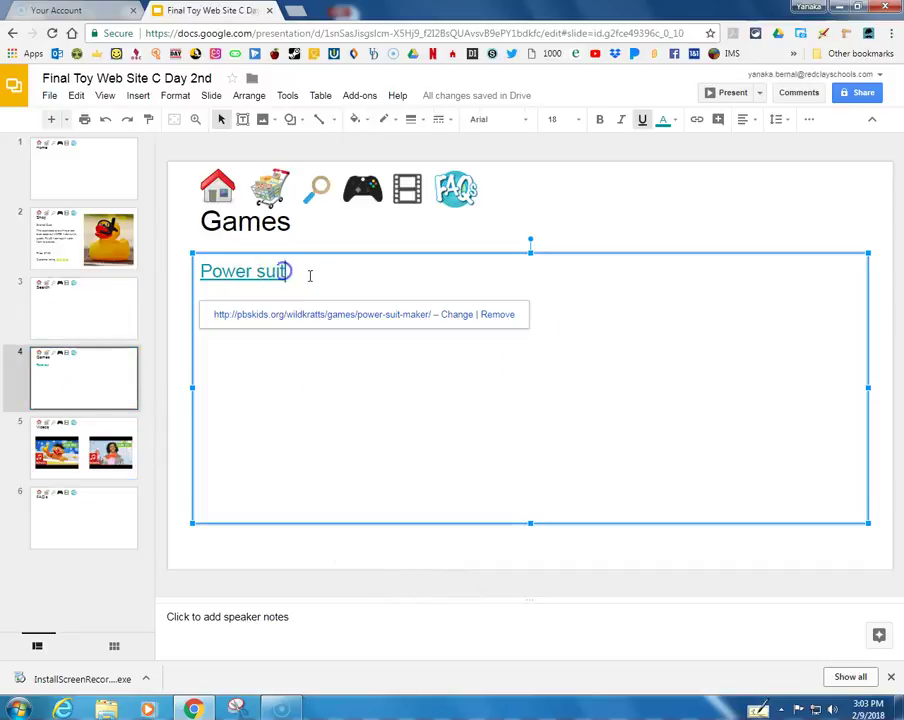
{"action": "key", "text": "Return"}
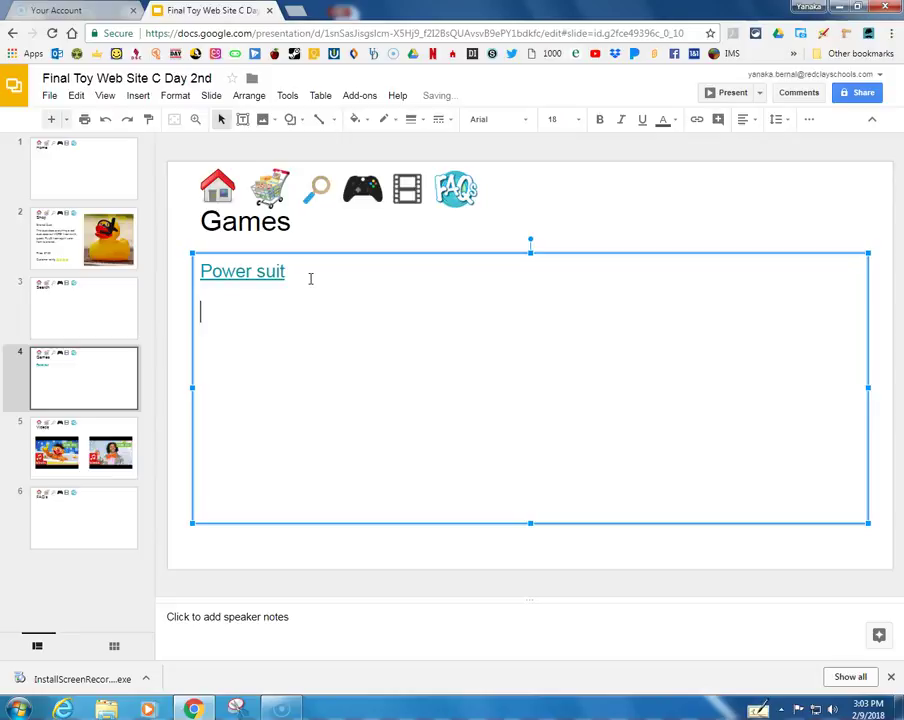